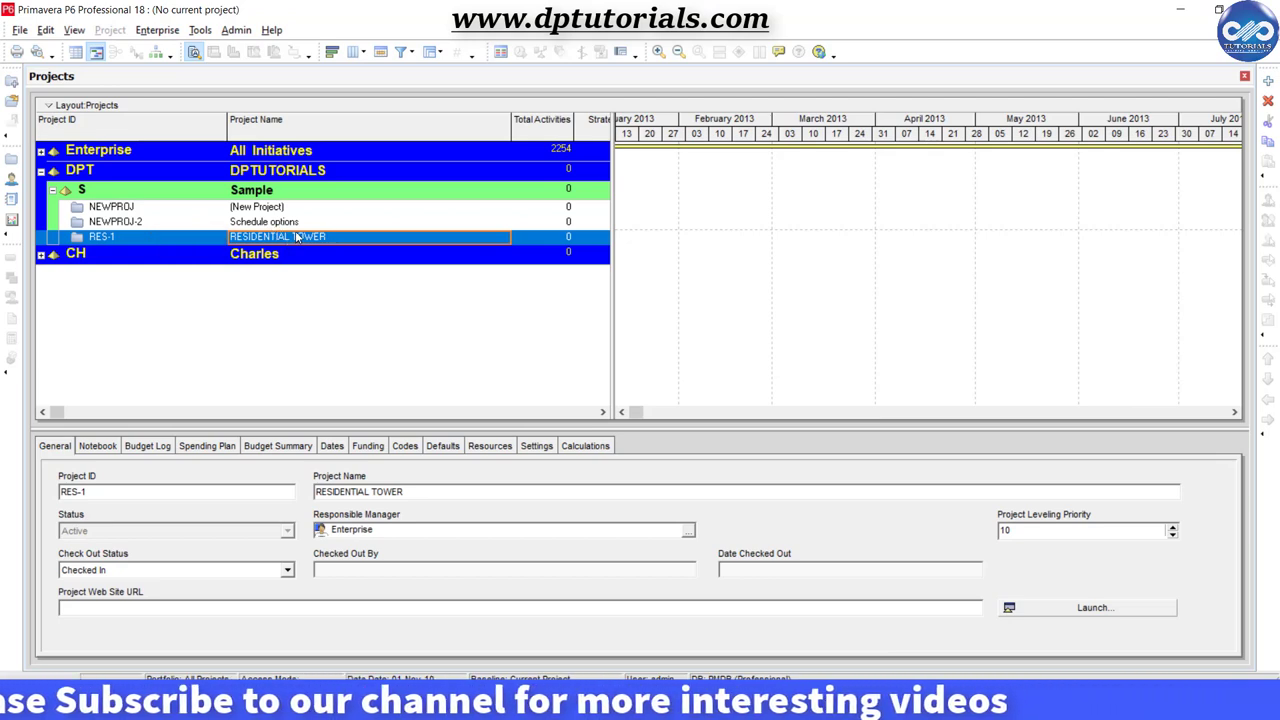
- Create a Reflection of RESIDENTIAL TOWER (RES-1) that copies both of its baselines
{"action": "right_click", "coordinate": [296, 237]}
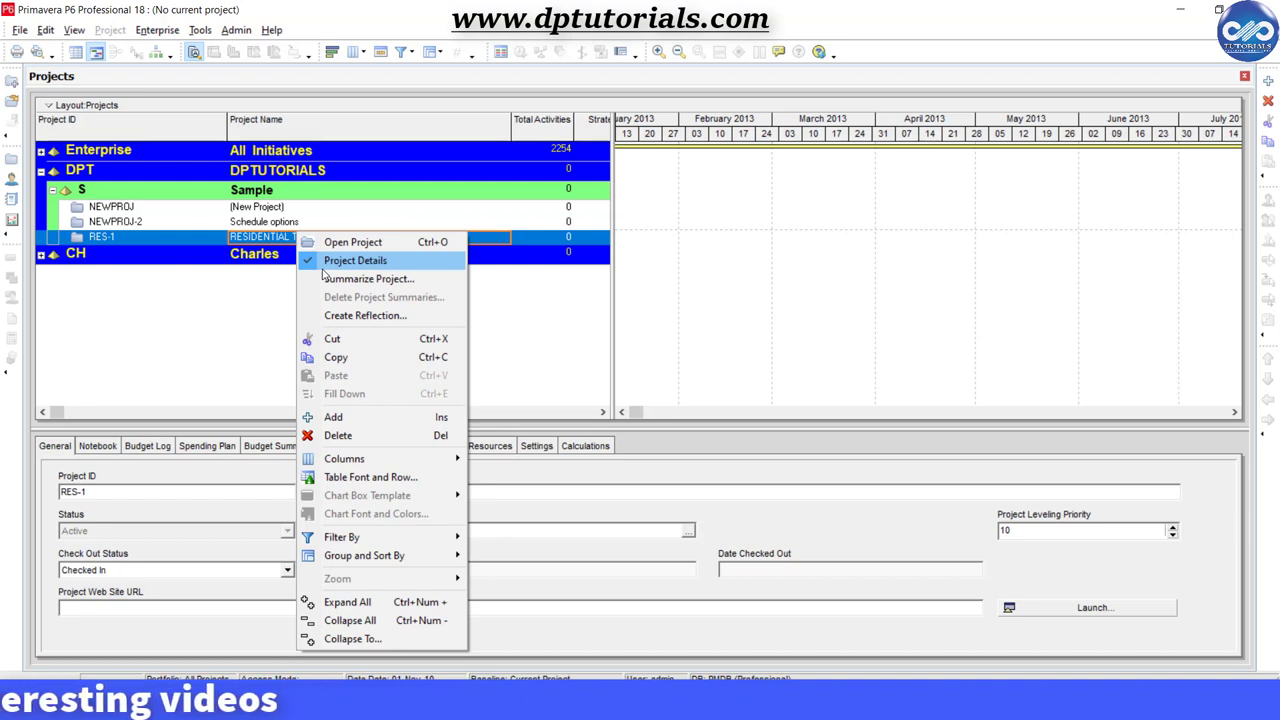
{"action": "left_click", "coordinate": [443, 322]}
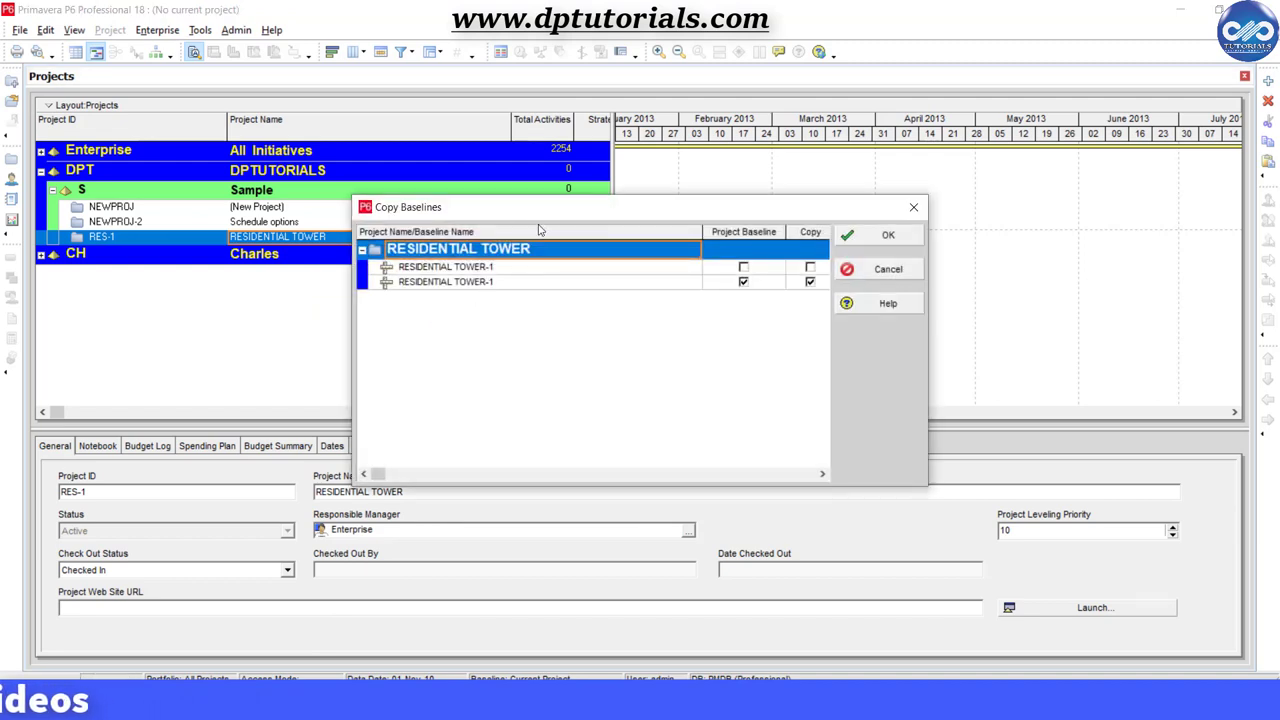
{"action": "left_click_drag", "start_coordinate": [542, 217], "coordinate": [447, 210]}
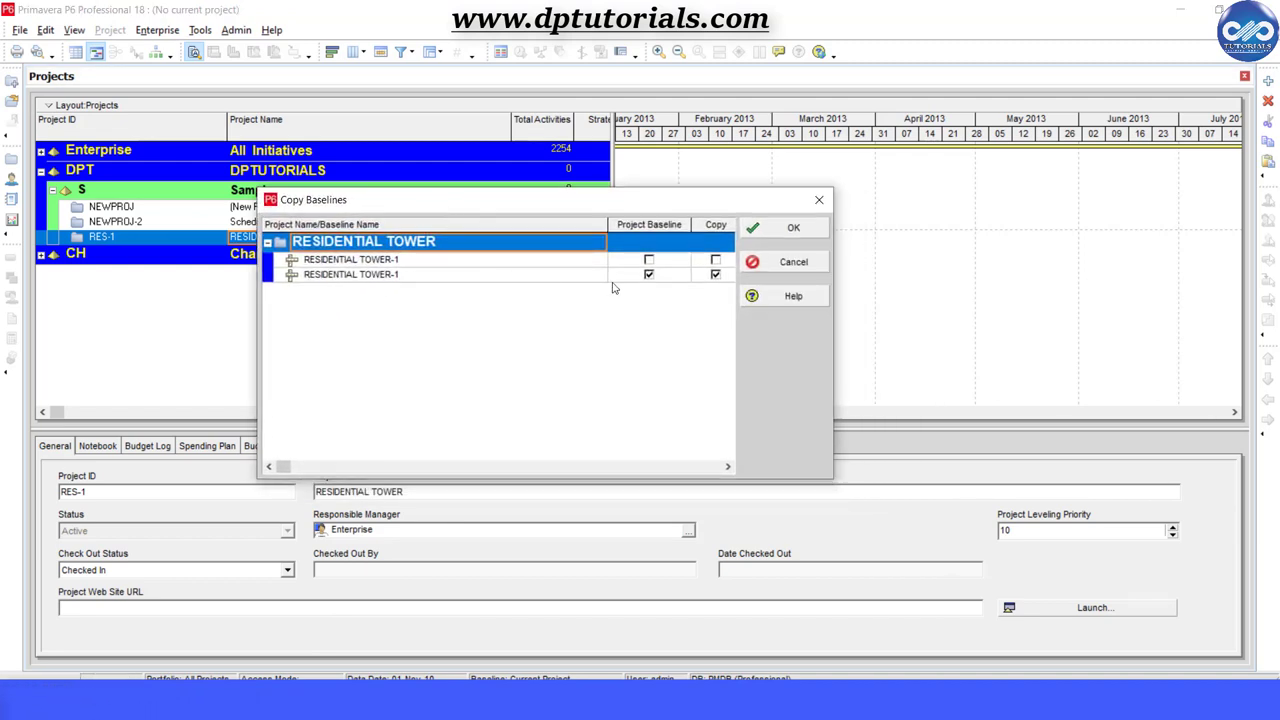
{"action": "left_click", "coordinate": [650, 262]}
{"action": "left_click", "coordinate": [649, 274]}
{"action": "left_click", "coordinate": [714, 264]}
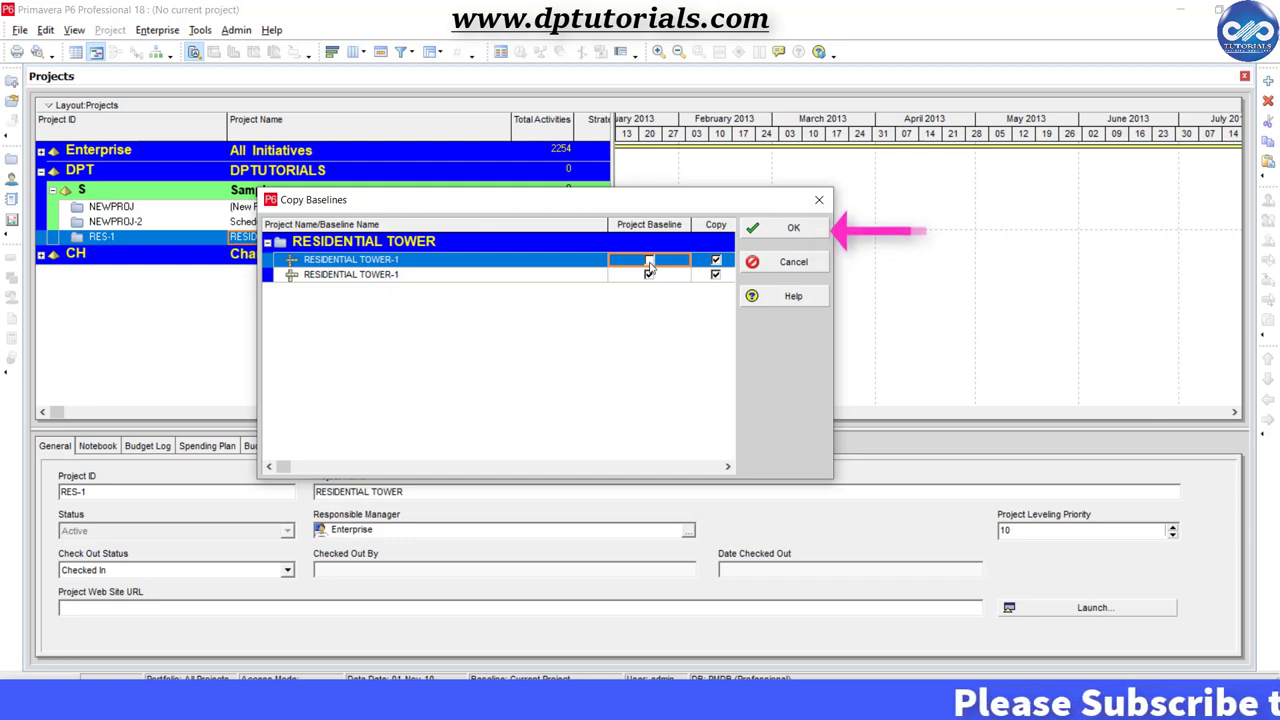
{"action": "left_click", "coordinate": [790, 229]}
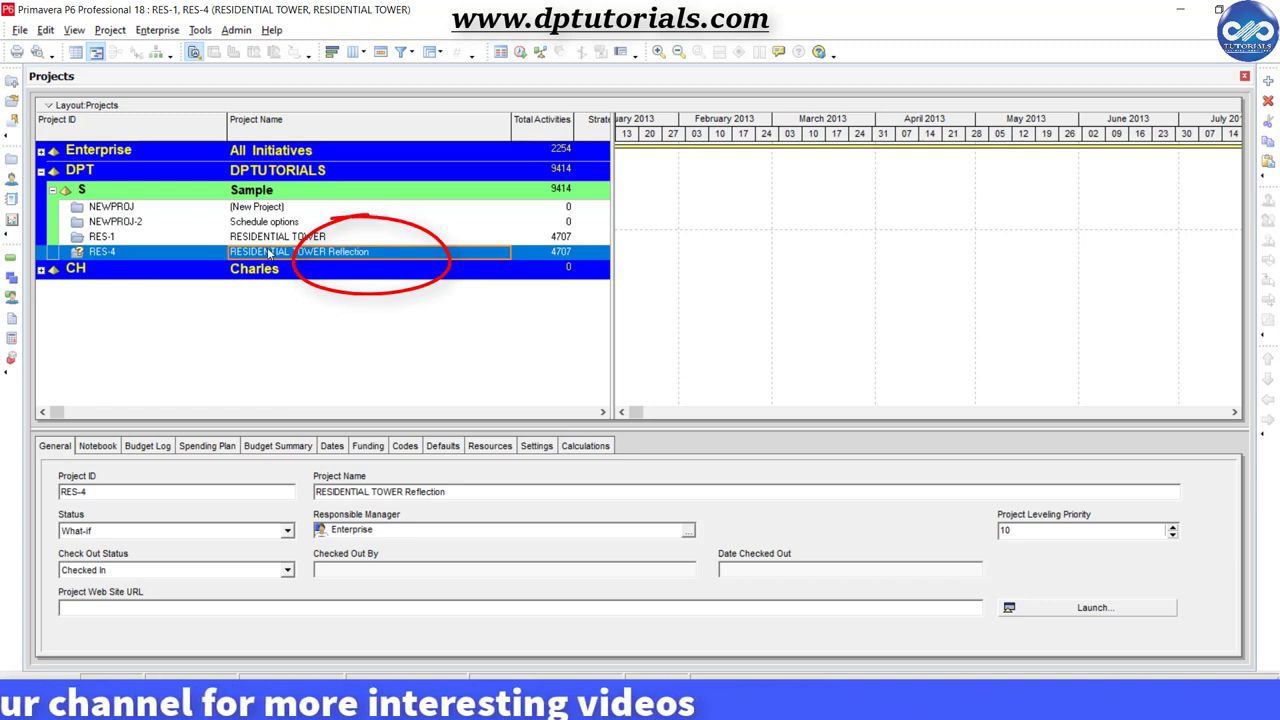
- Compare the General details of source RES-1 with the What-if Reflection RES-4
{"action": "left_click", "coordinate": [283, 238]}
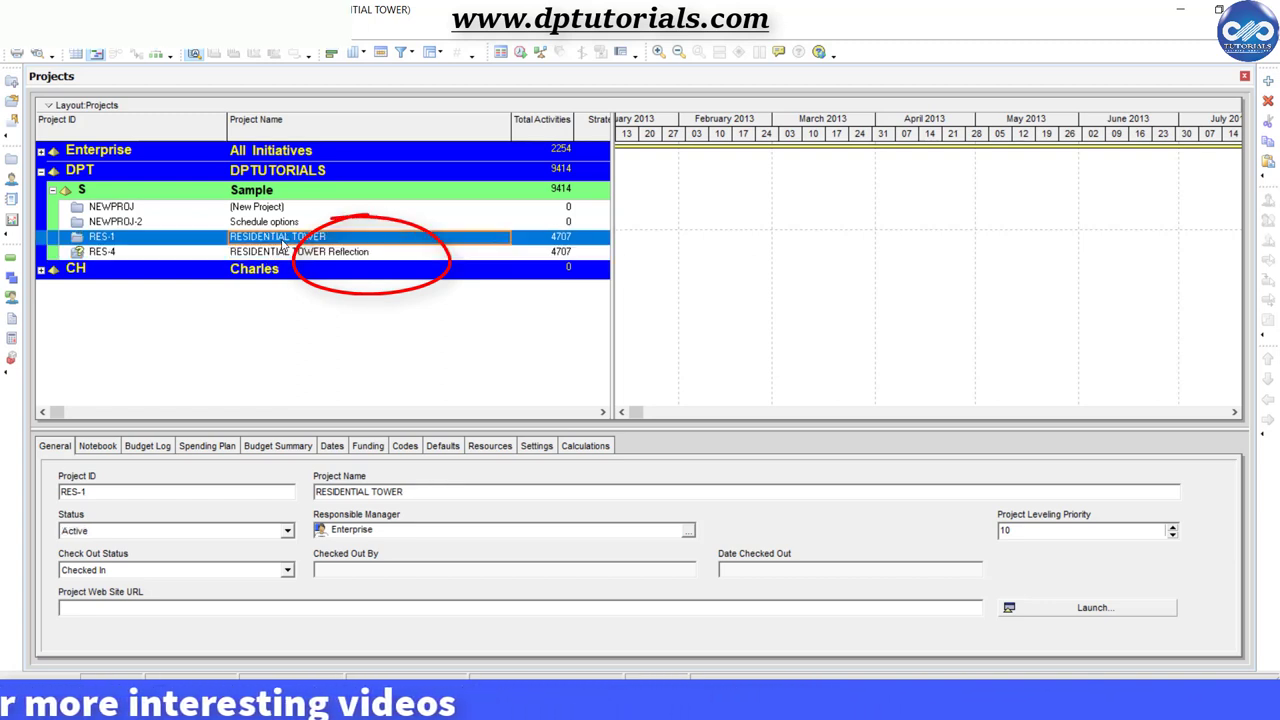
{"action": "left_click", "coordinate": [284, 251]}
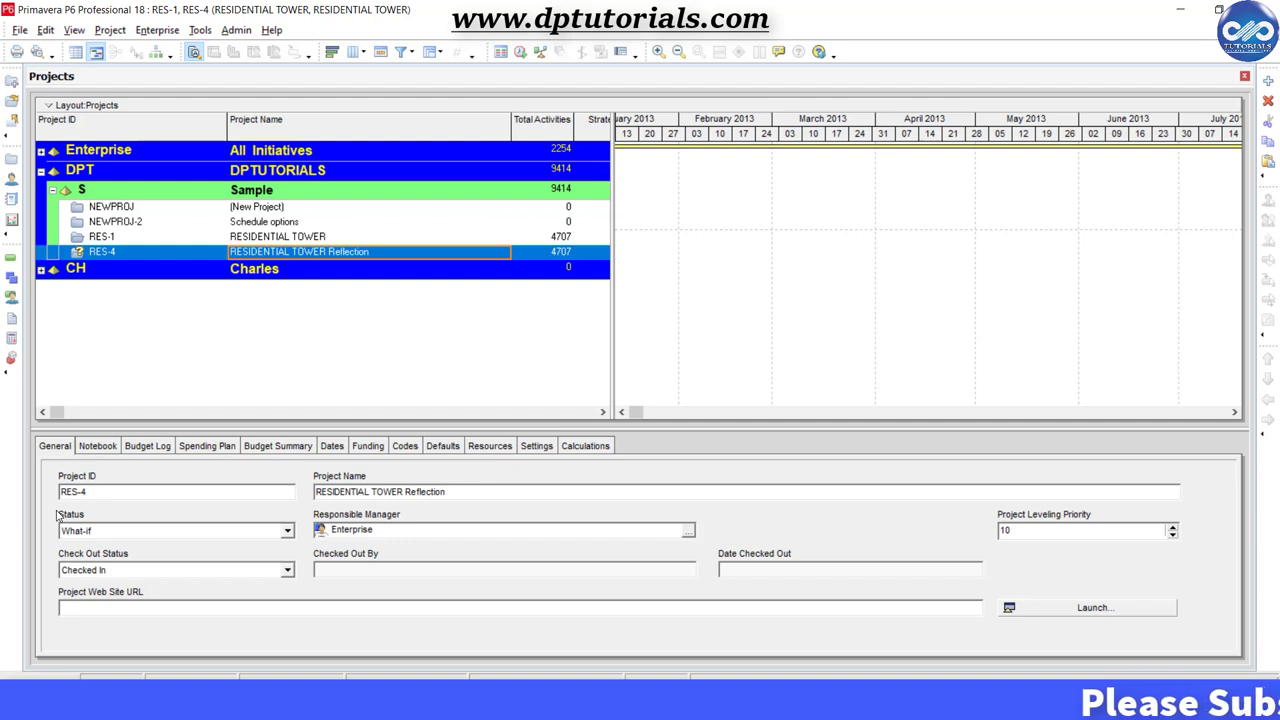
{"action": "left_click", "coordinate": [262, 237]}
{"action": "left_click", "coordinate": [267, 252]}
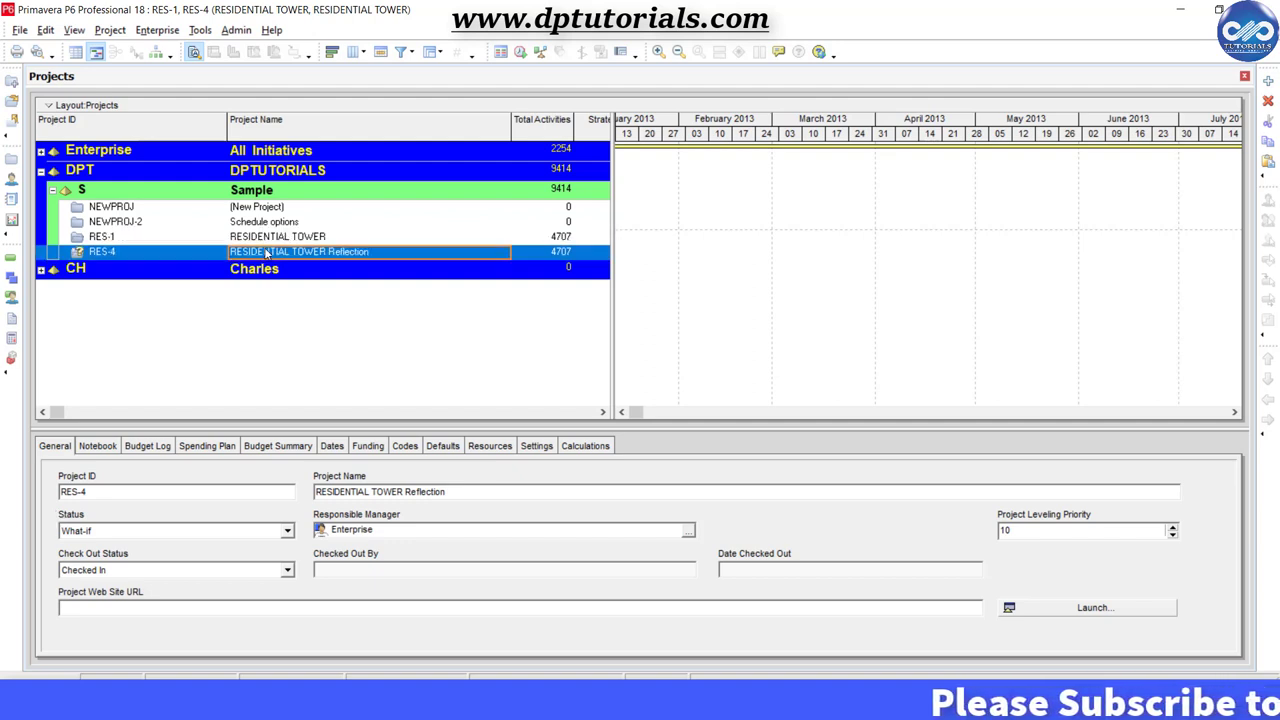
- Open the RES-4 Reflection and widen the activity table to show start and finish dates
{"action": "right_click", "coordinate": [267, 252]}
{"action": "left_click", "coordinate": [367, 262]}
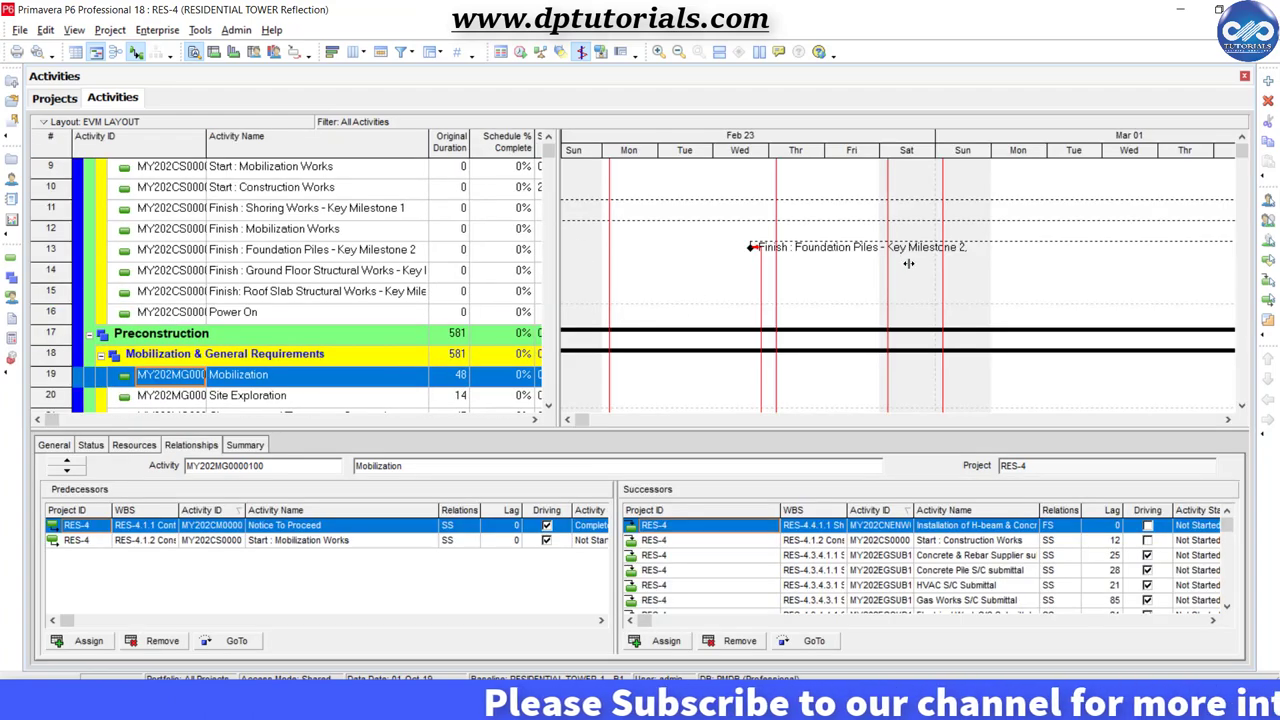
{"action": "left_click_drag", "start_coordinate": [908, 263], "coordinate": [908, 263]}
{"action": "left_click", "coordinate": [621, 232]}
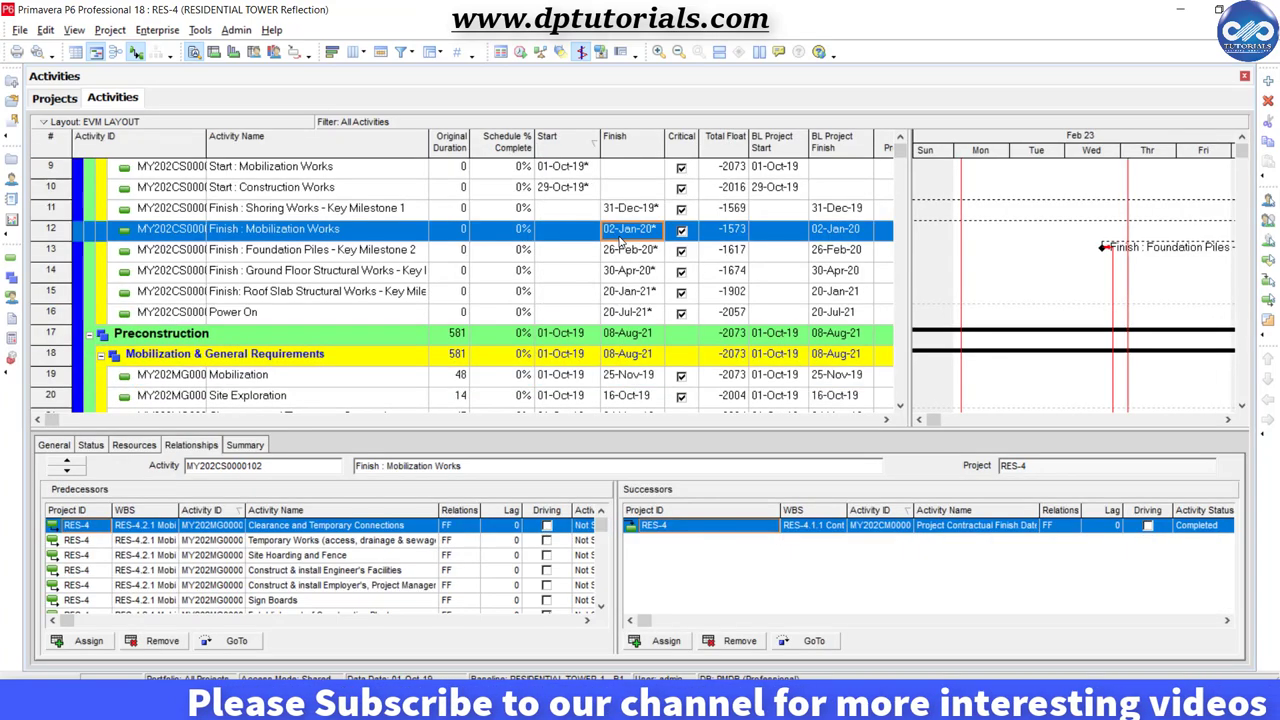
{"action": "scroll", "coordinate": [621, 240], "scroll_direction": "down", "scroll_amount": 3}
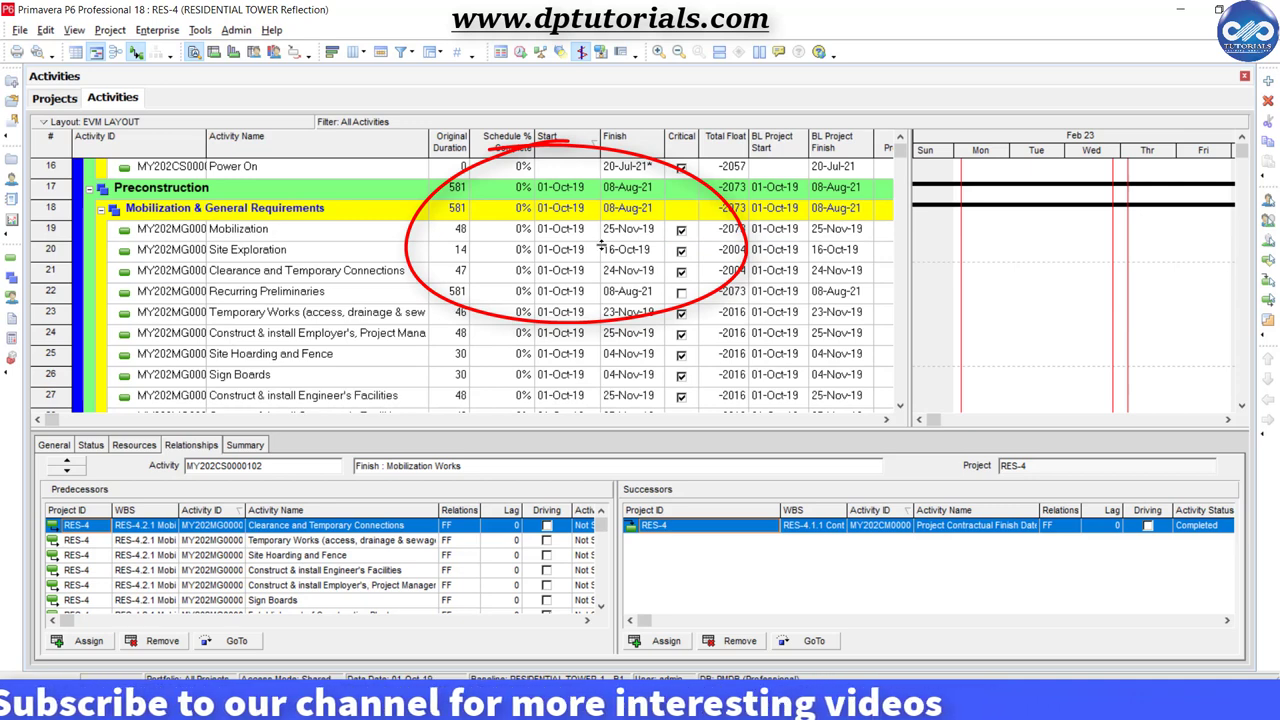
- Mark Mobilization and Site Exploration as started and finished in the Status details
{"action": "left_click", "coordinate": [568, 229]}
{"action": "left_click", "coordinate": [90, 445]}
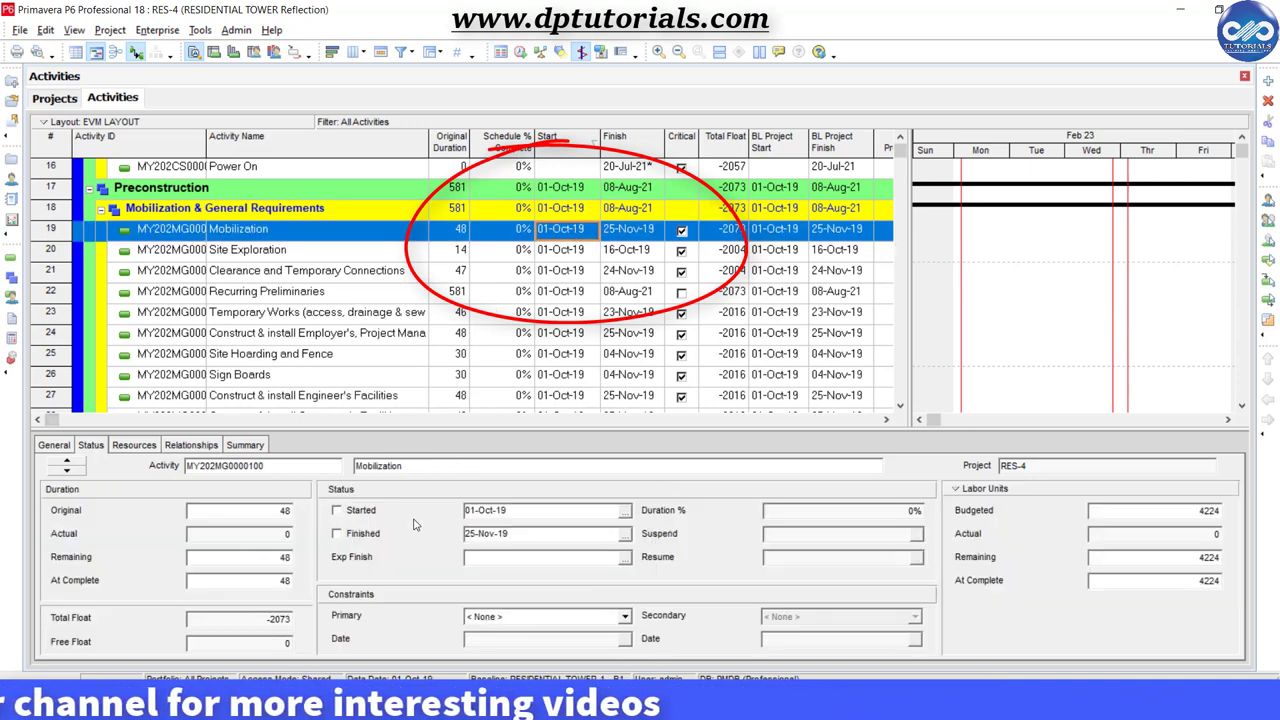
{"action": "left_click", "coordinate": [358, 510]}
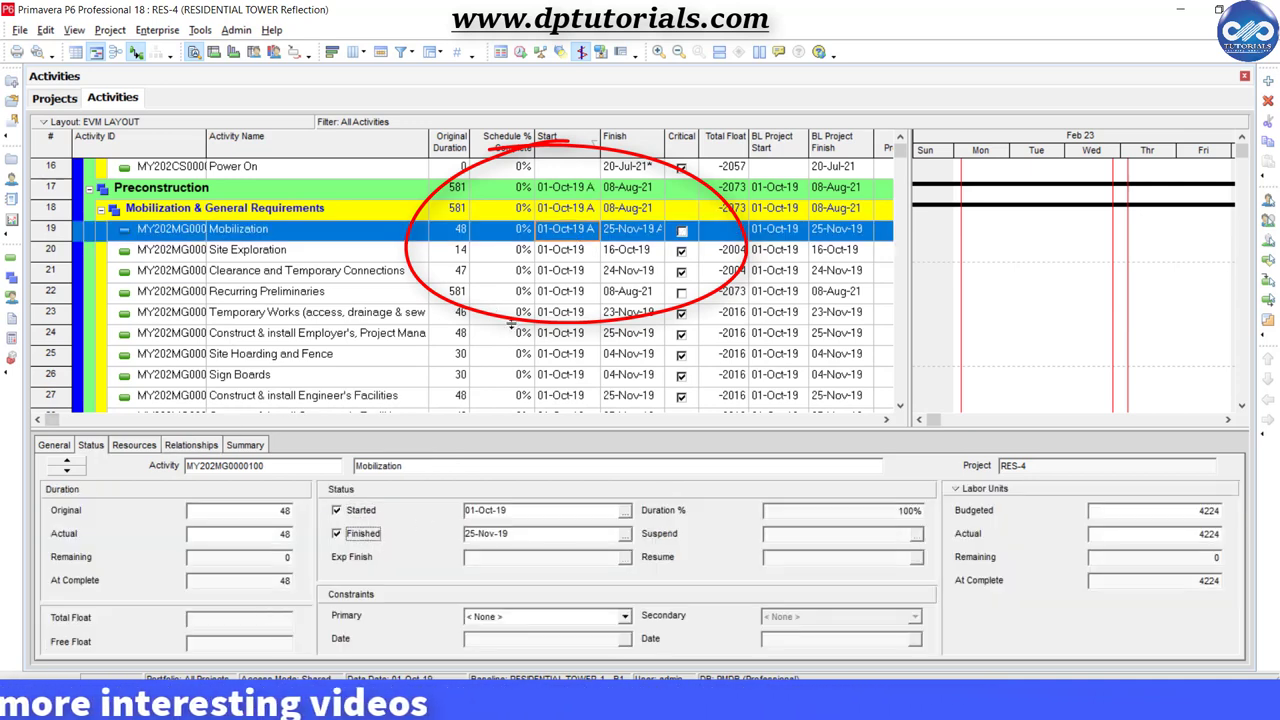
{"action": "key", "text": "Down"}
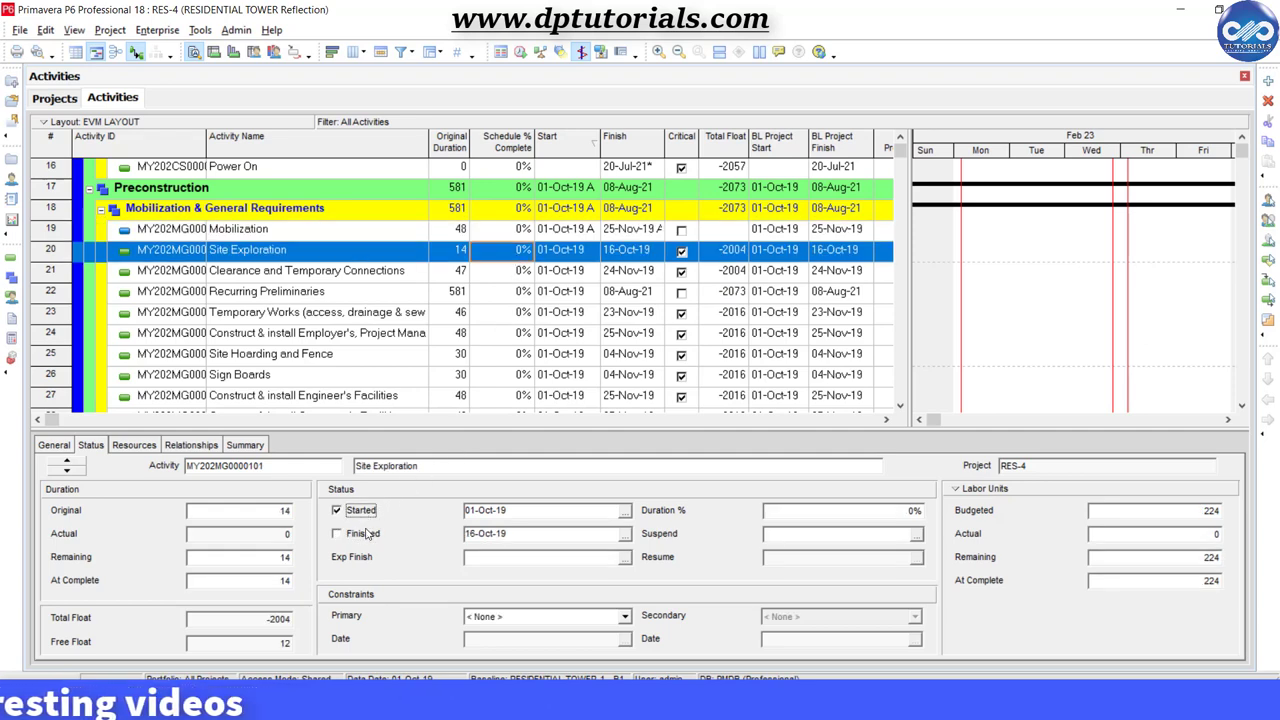
{"action": "left_click", "coordinate": [363, 533]}
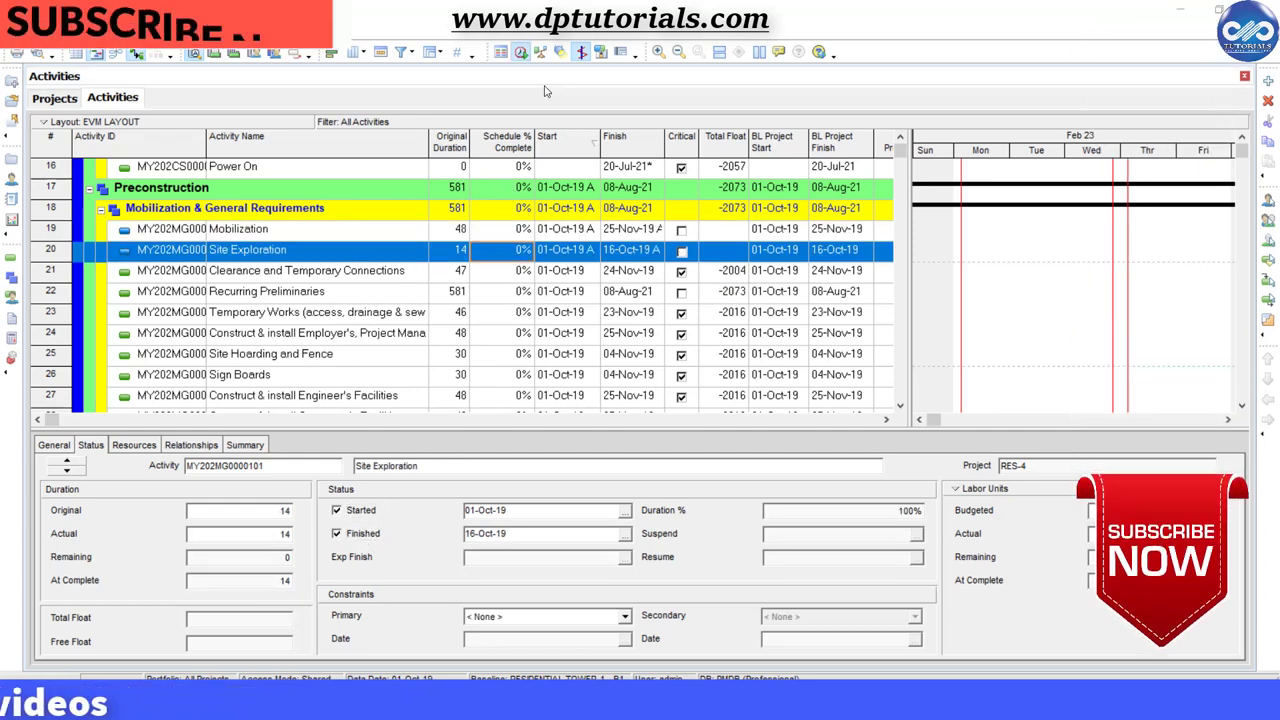
{"action": "key", "text": "F9"}
- Pick 15-Oct-19 as the Current Data Date and schedule the RES-4 Reflection
{"action": "left_click", "coordinate": [745, 300]}
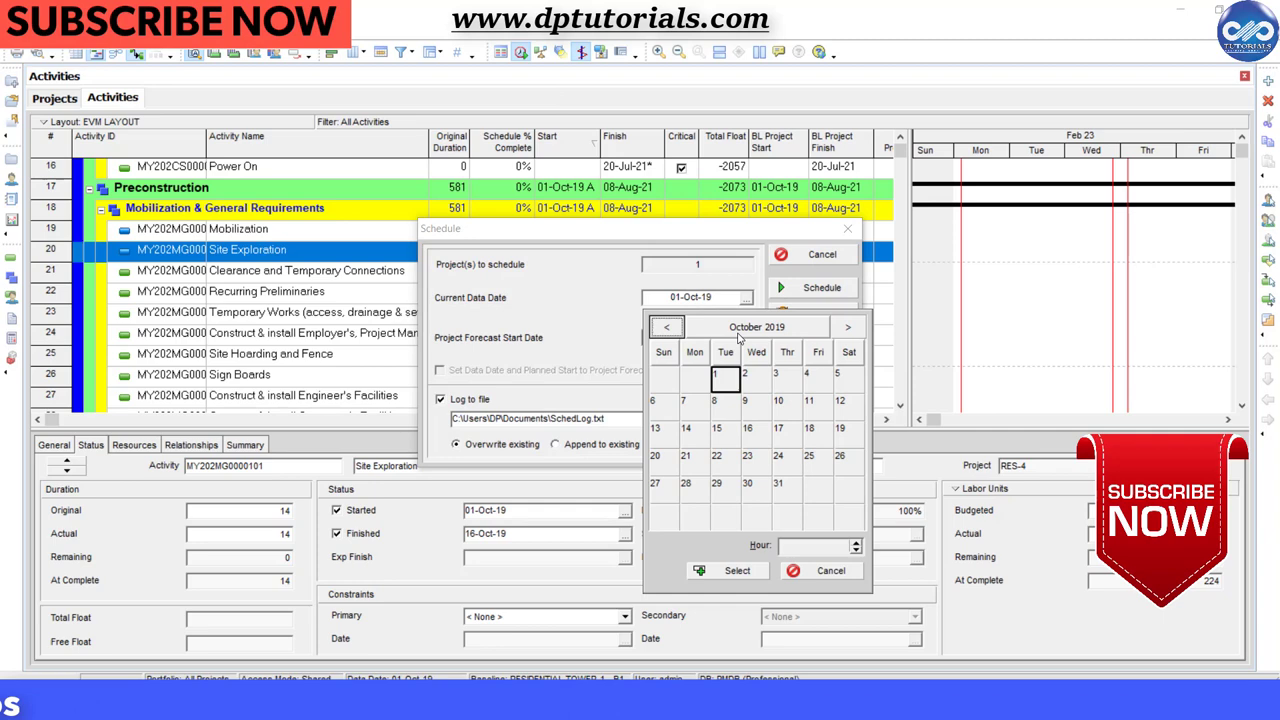
{"action": "left_click", "coordinate": [745, 570]}
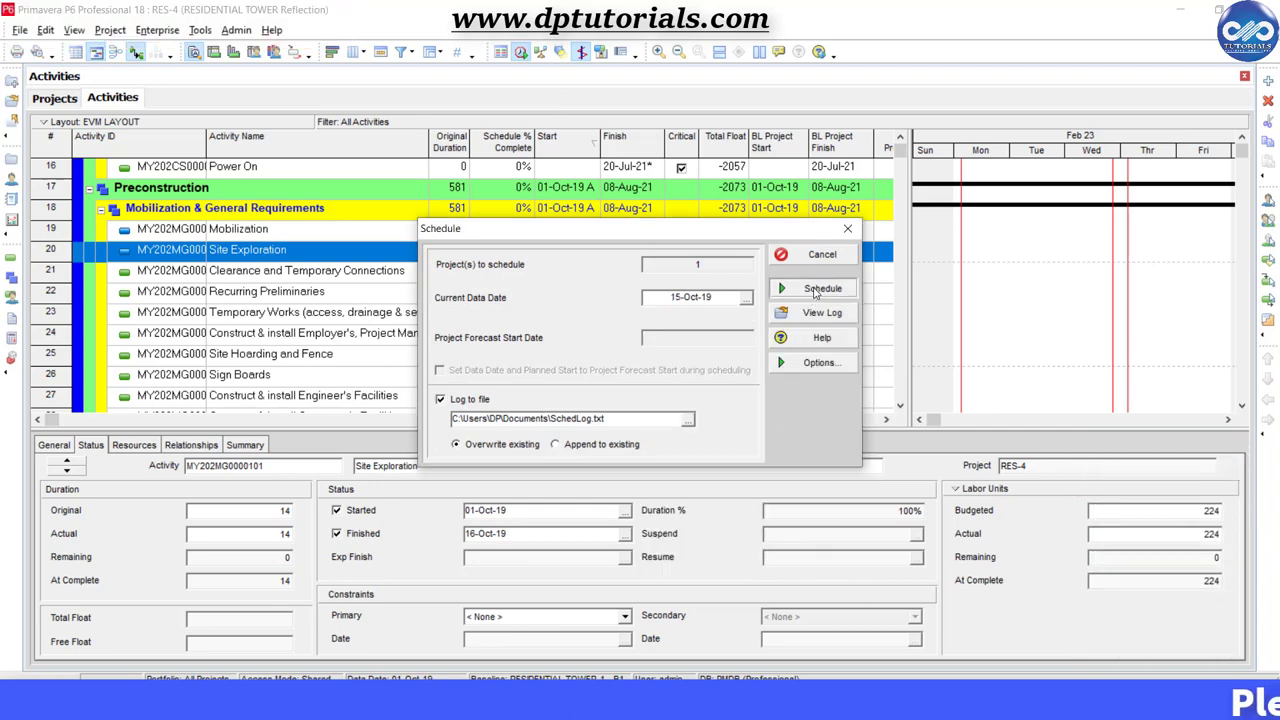
{"action": "left_click", "coordinate": [815, 289]}
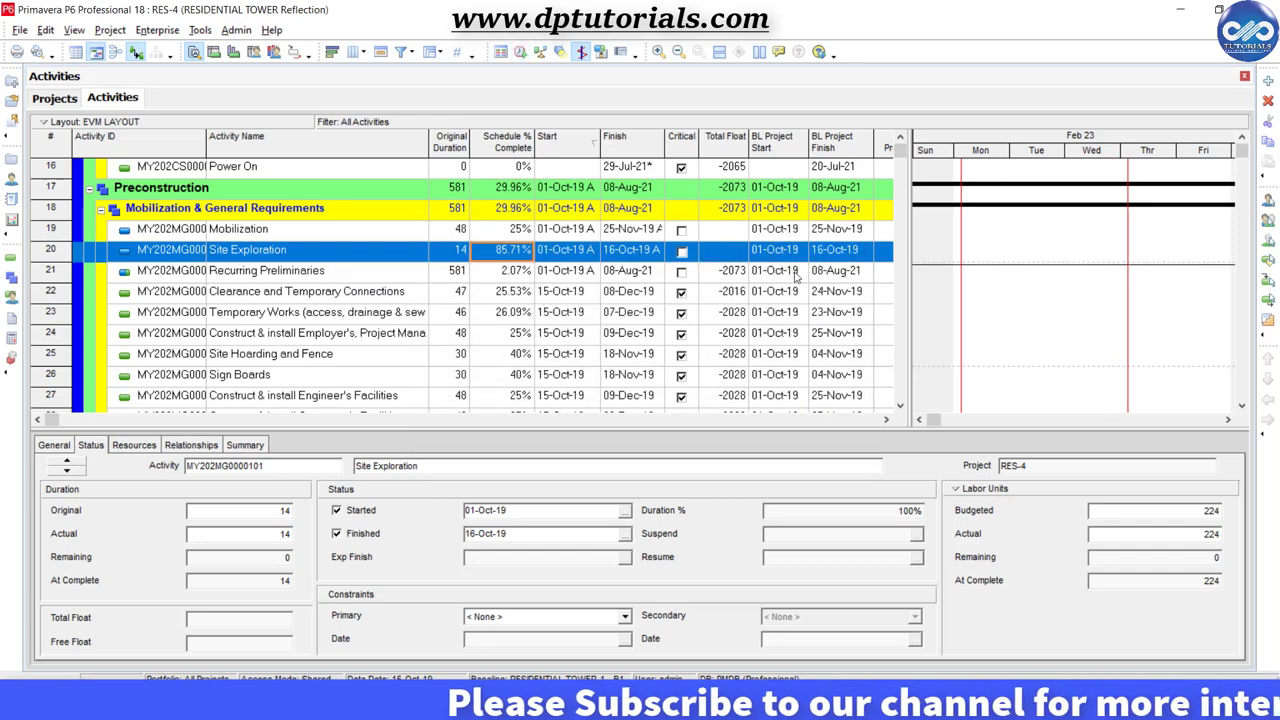
- From the Projects list, preview the changes for merging RES-4 back into RESIDENTIAL TOWER
{"action": "left_click", "coordinate": [66, 100]}
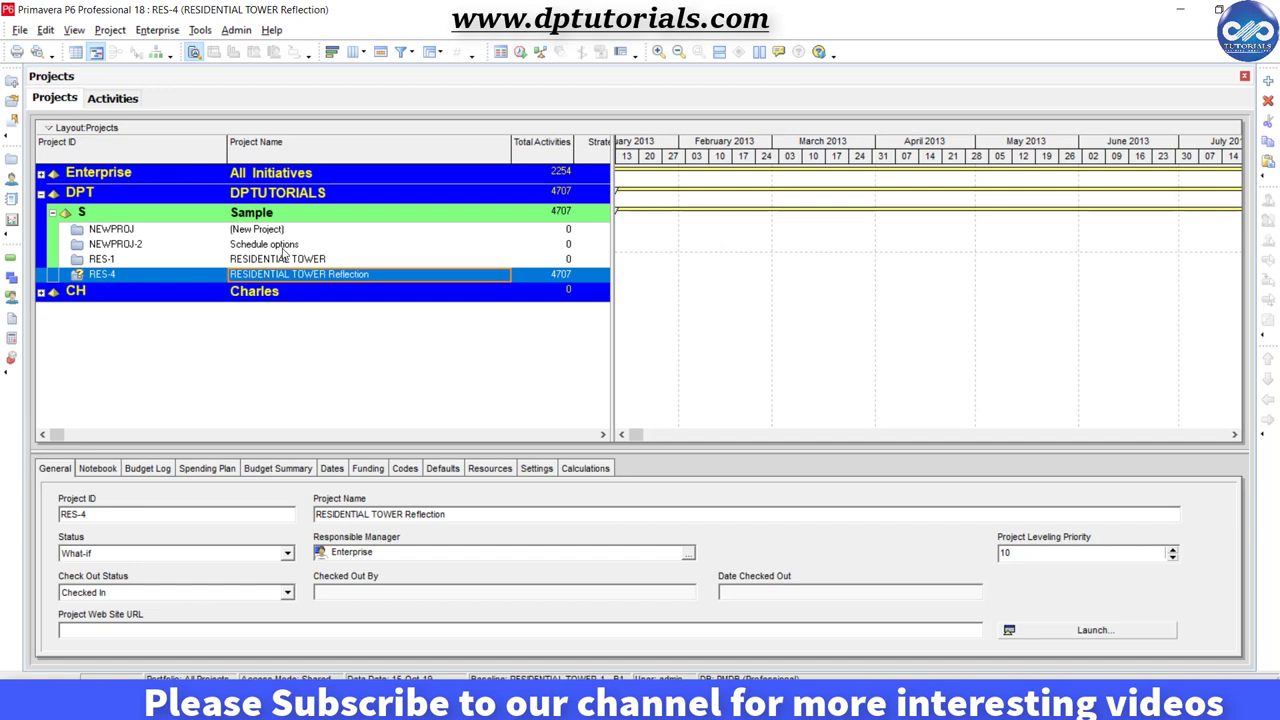
{"action": "right_click", "coordinate": [376, 274]}
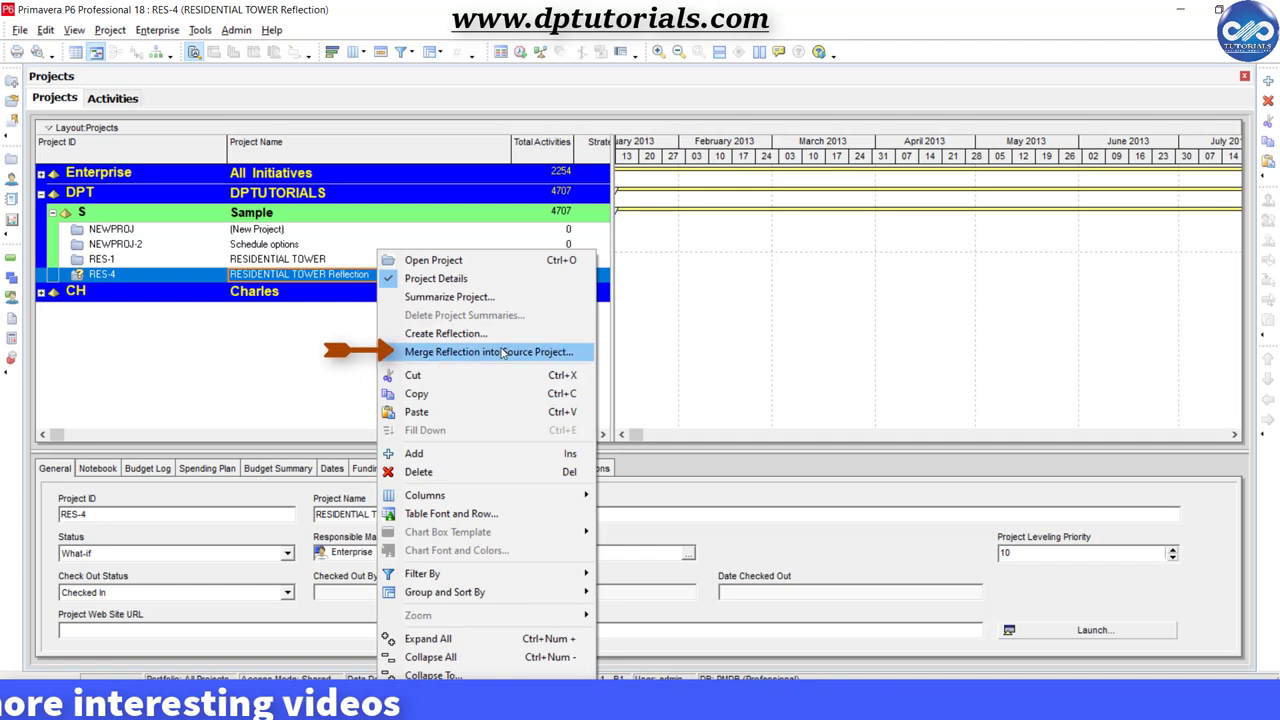
{"action": "left_click", "coordinate": [579, 356]}
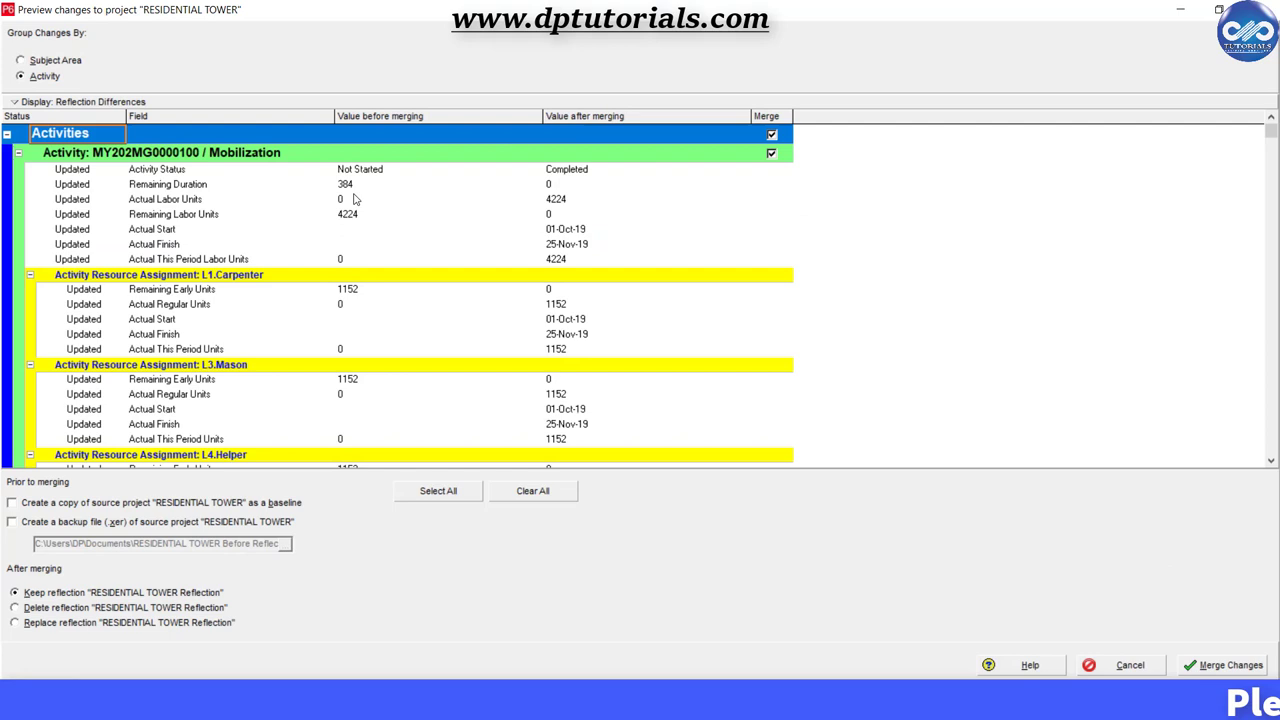
- Review the Mobilization changes and include all activity changes in the merge
{"action": "left_click", "coordinate": [357, 184]}
{"action": "key", "text": "Down"}
{"action": "key", "text": "Down"}
{"action": "key", "text": "Down"}
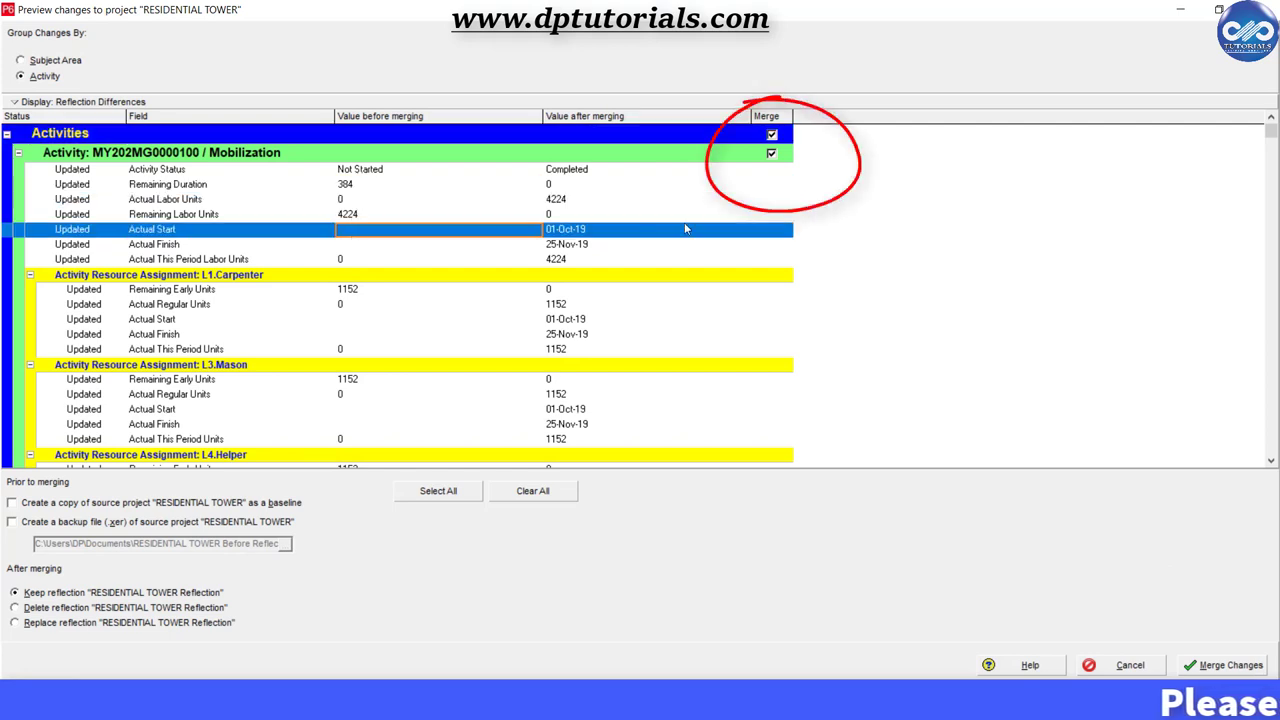
{"action": "left_click", "coordinate": [771, 154]}
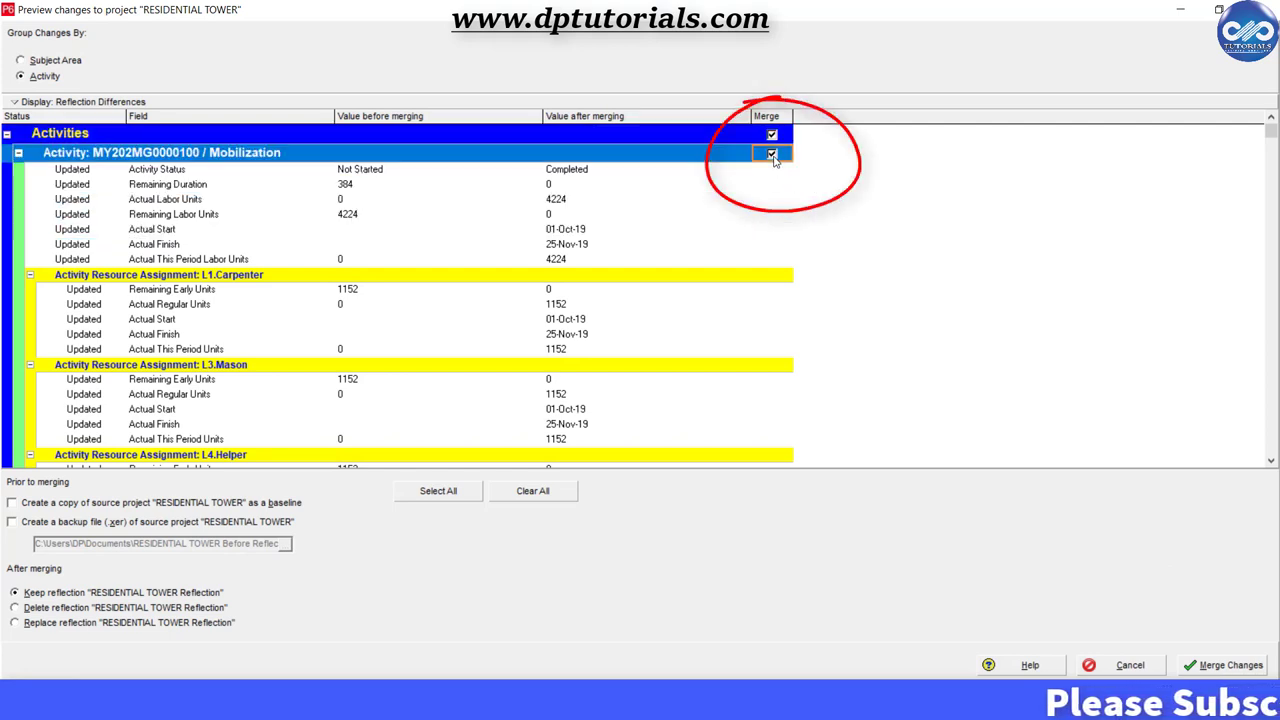
{"action": "left_click", "coordinate": [772, 136]}
{"action": "left_click", "coordinate": [772, 136]}
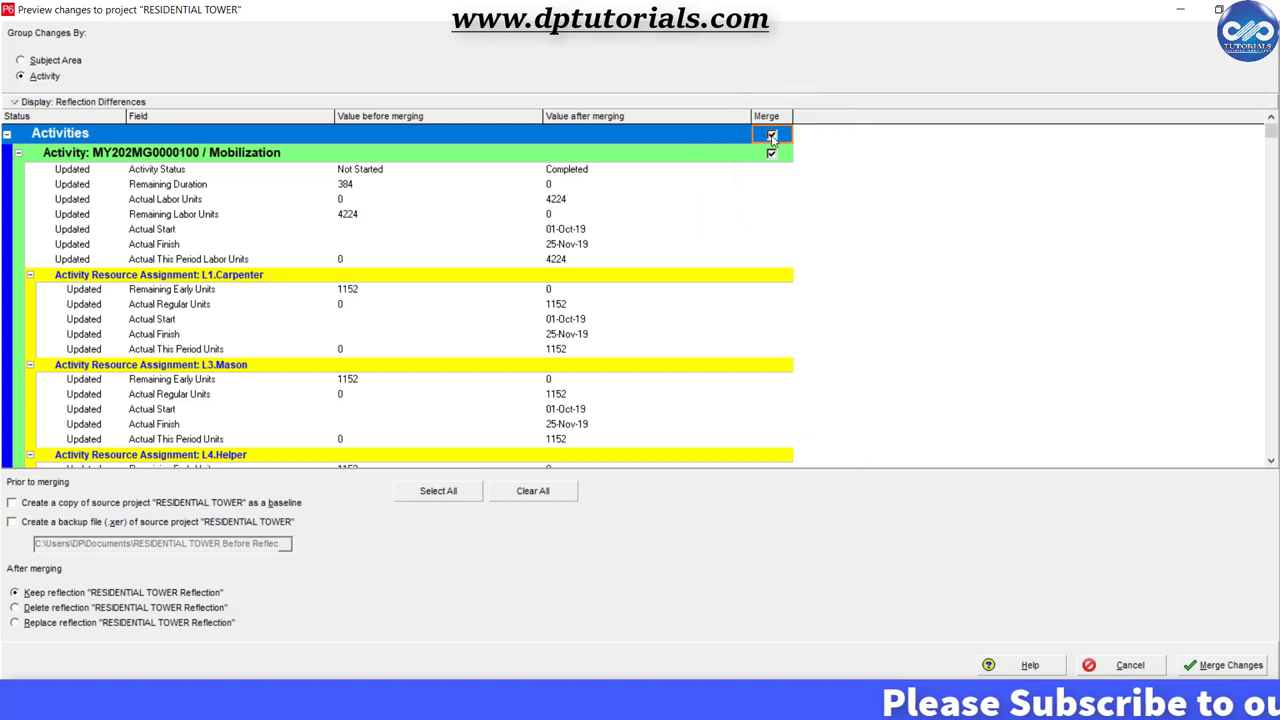
{"action": "scroll", "coordinate": [640, 260], "scroll_direction": "down", "scroll_amount": 1}
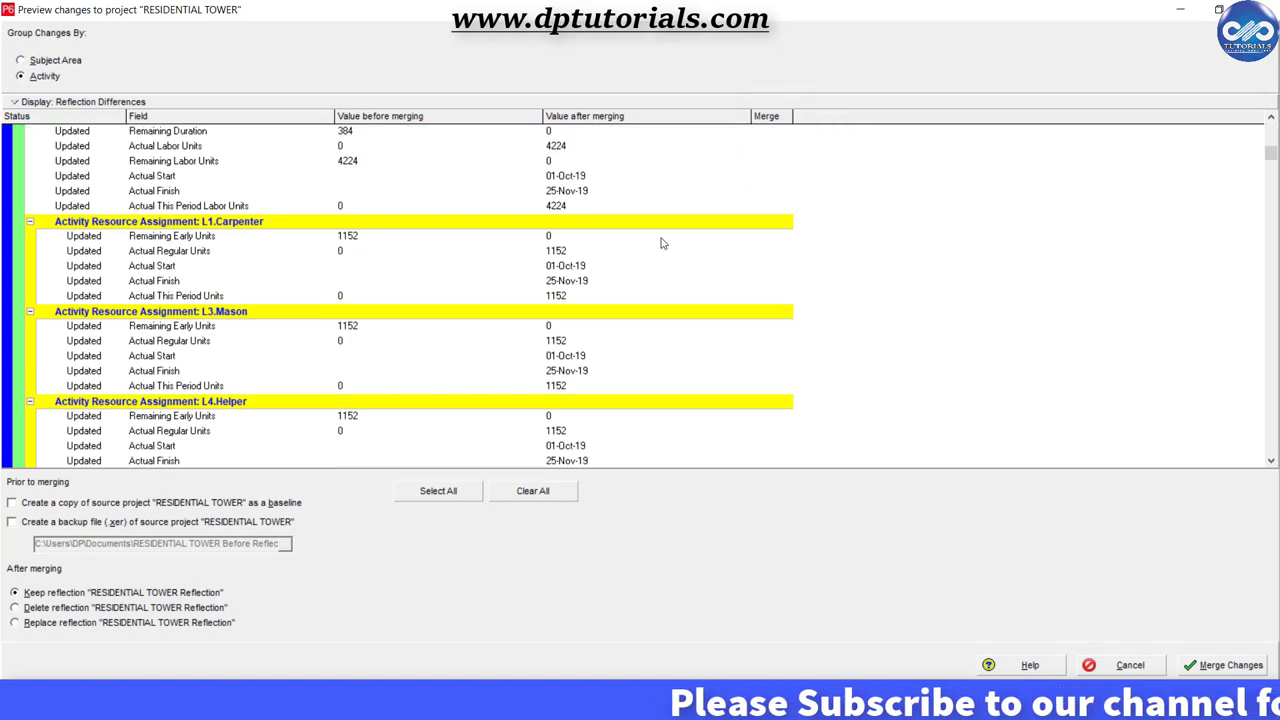
{"action": "scroll", "coordinate": [610, 290], "scroll_direction": "up", "scroll_amount": 1}
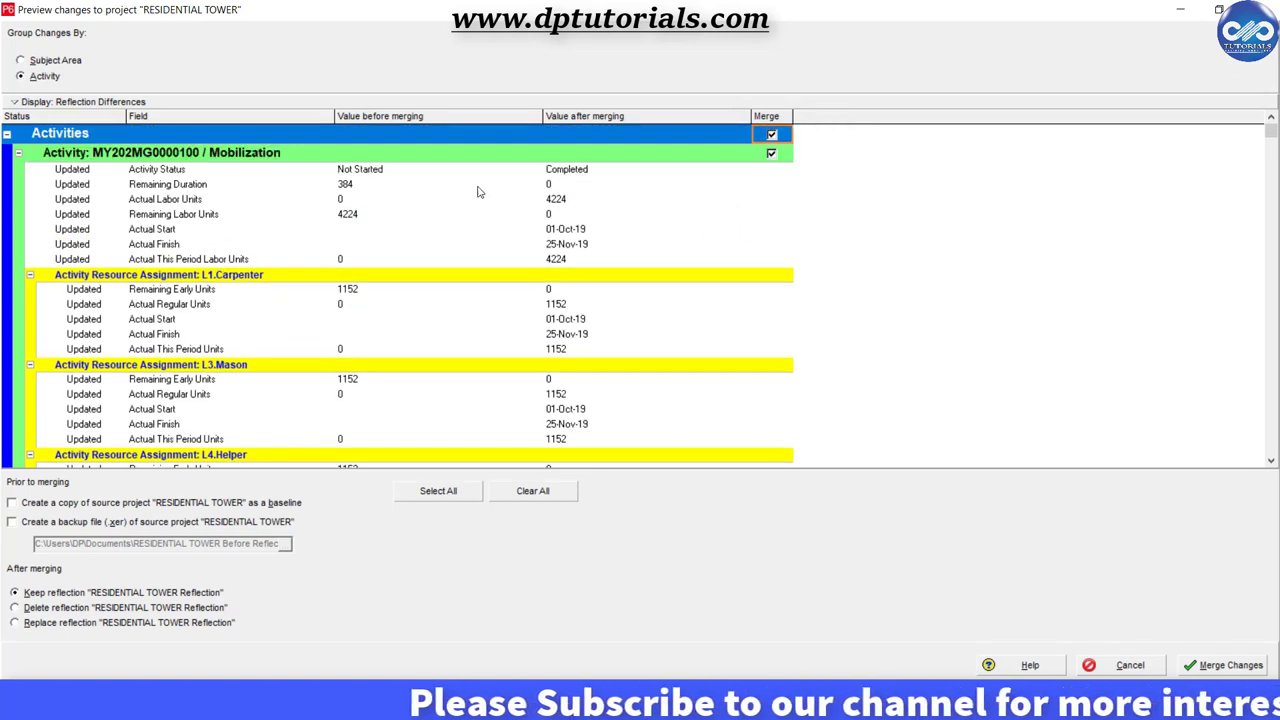
{"action": "scroll", "coordinate": [640, 300], "scroll_direction": "down", "scroll_amount": 10}
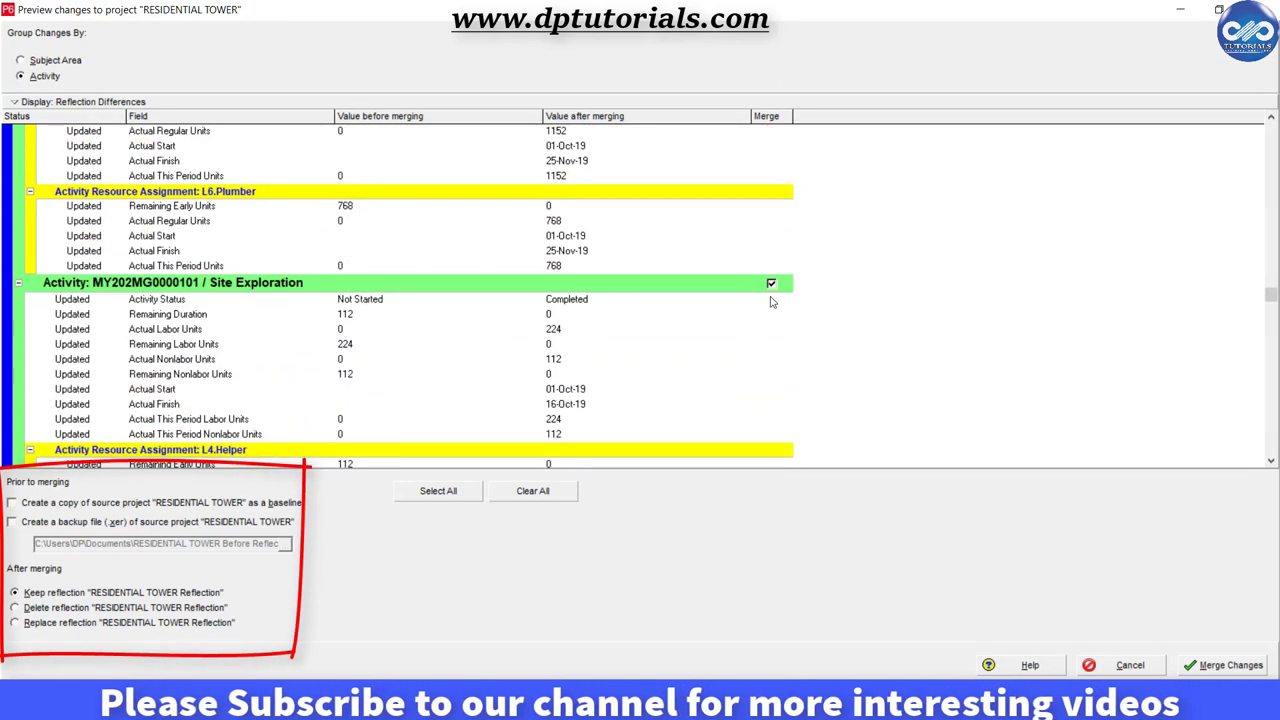
- Check the Site Exploration changes, enable a .xer backup of the source, and merge
{"action": "left_click", "coordinate": [703, 283]}
{"action": "scroll", "coordinate": [703, 300], "scroll_direction": "down", "scroll_amount": 5}
{"action": "left_click", "coordinate": [11, 521]}
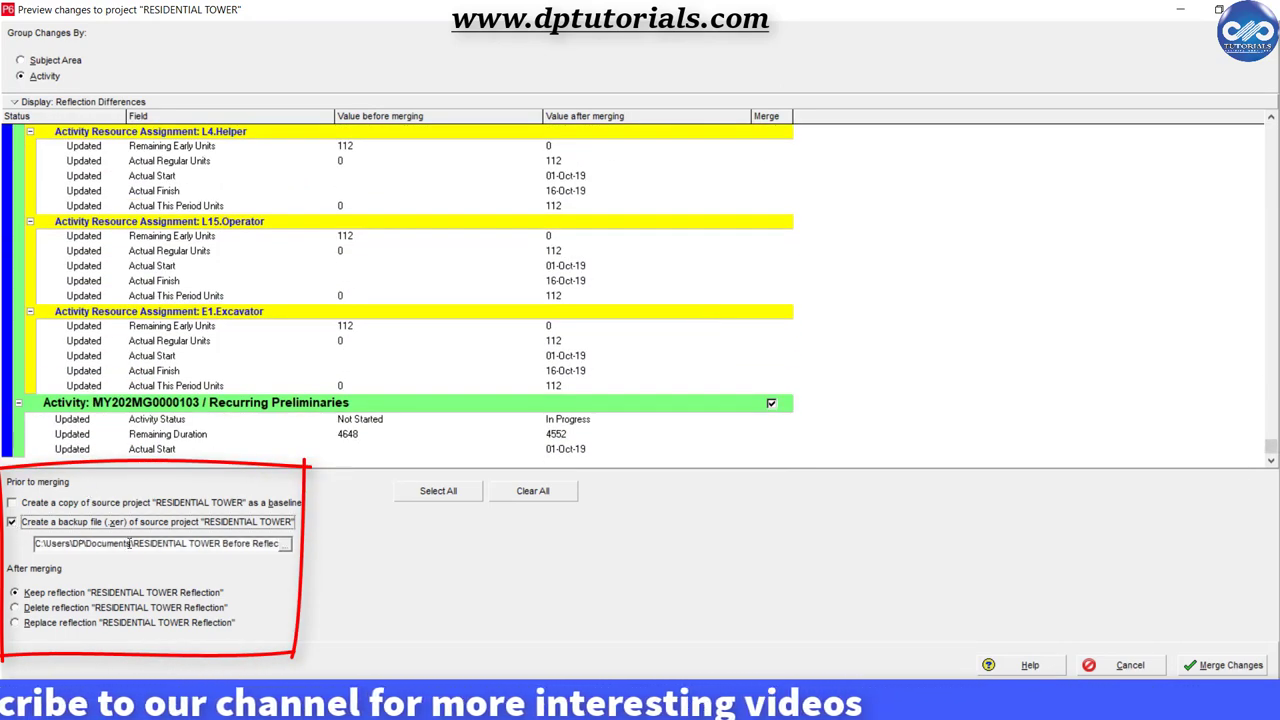
{"action": "left_click", "coordinate": [1228, 666]}
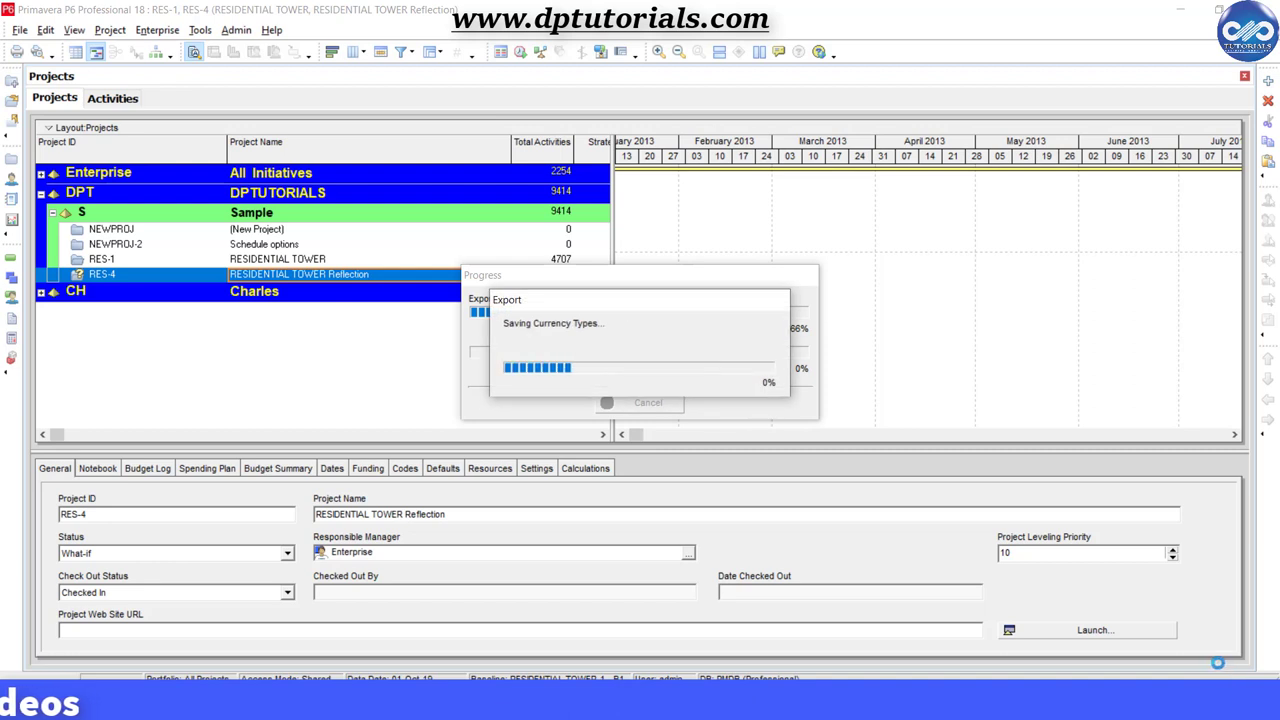